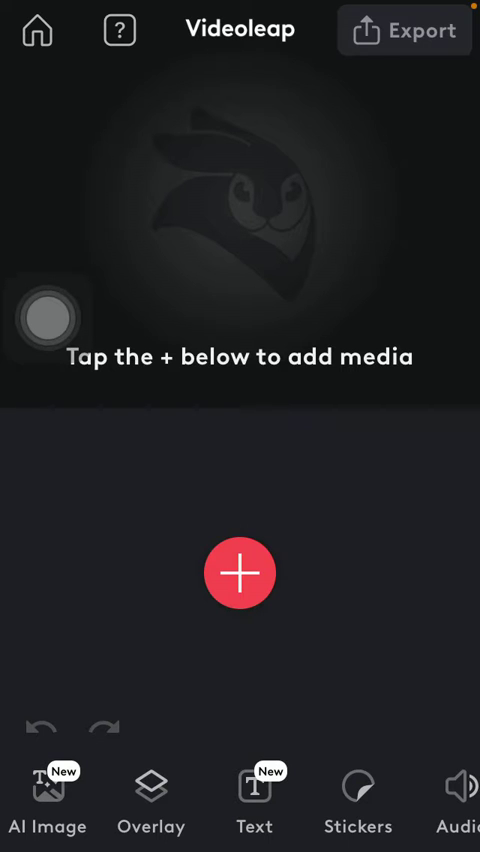
Import the 02:04 screen recording onto the project timeline, then return to the recent-videos grid.
click(240, 573)
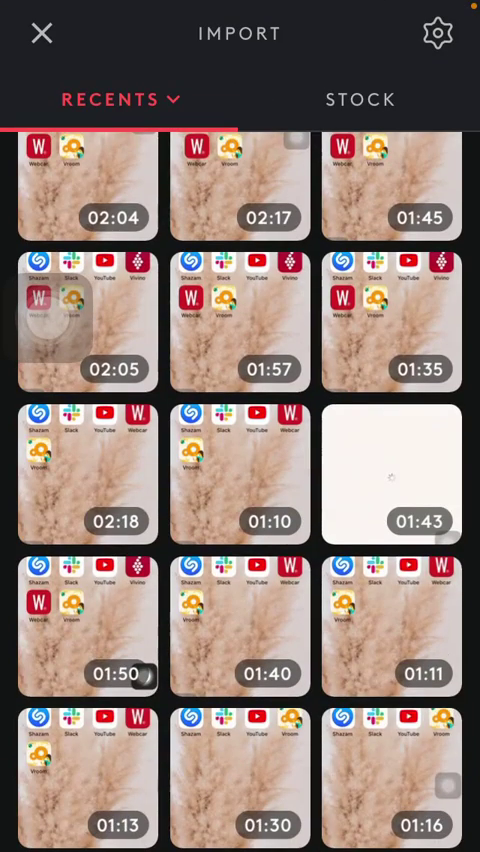
click(88, 185)
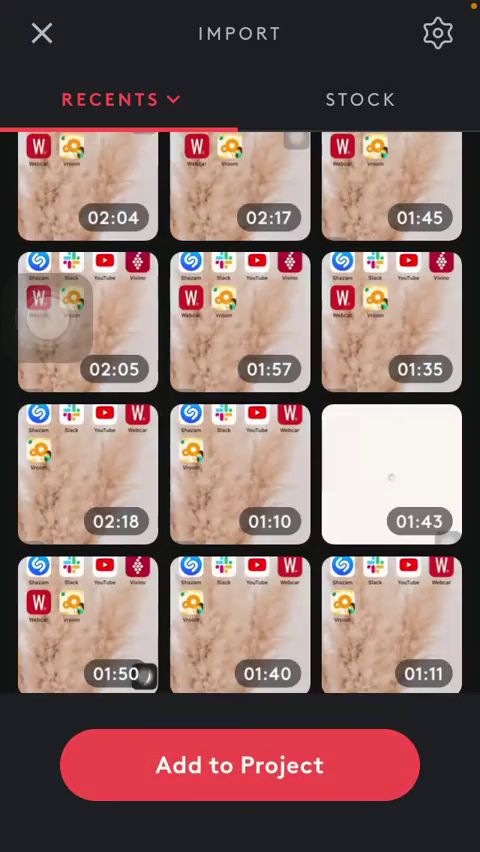
click(240, 765)
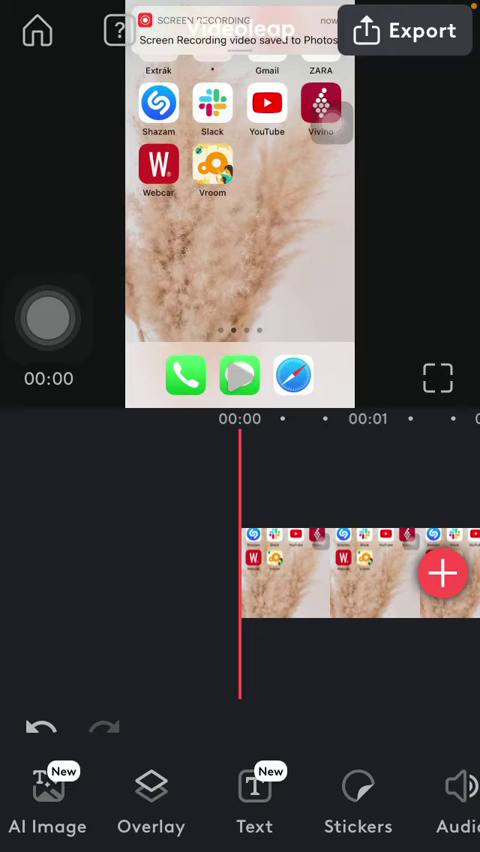
click(443, 572)
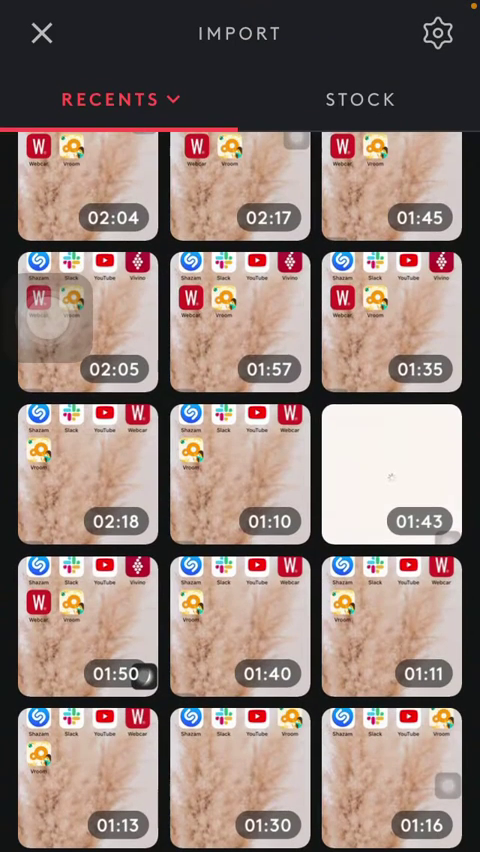
Add the 01:43 screen recording as an overlay layer above the main clip.
click(391, 473)
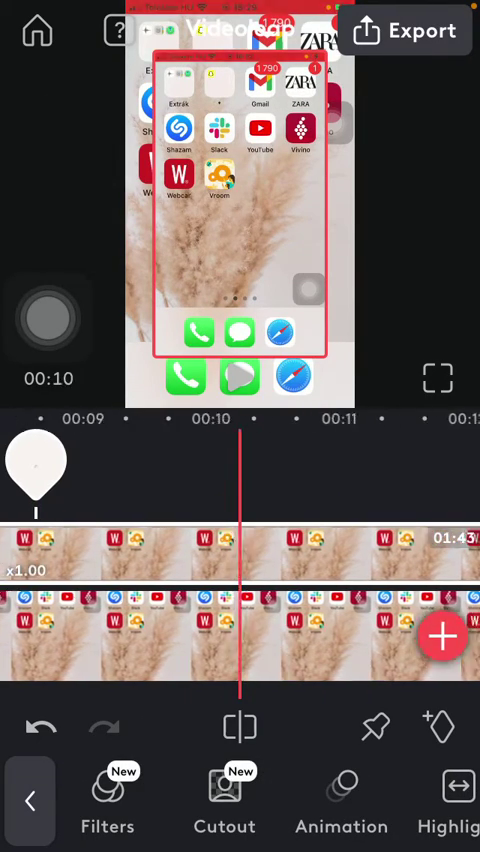
mouse_move(400, 620)
mouse_down()
mouse_move(100, 620)
mouse_move(400, 620)
mouse_up()
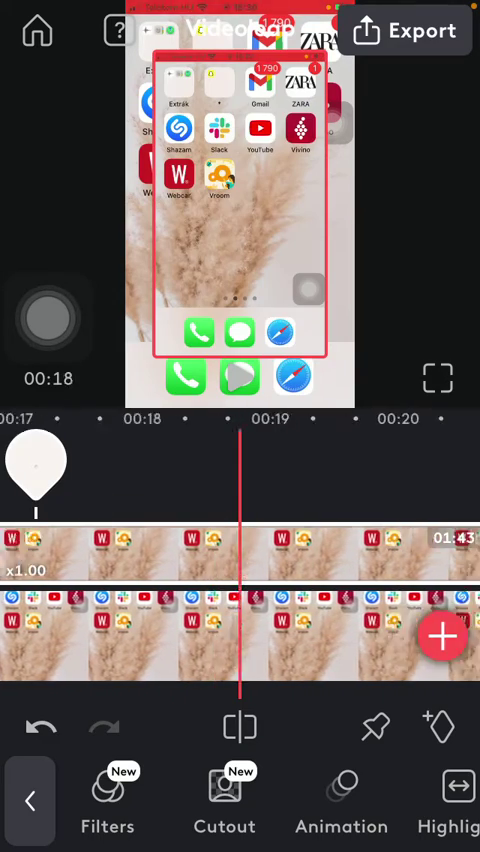
scroll(240, 600, left, 5)
scroll(240, 600, left, 5)
scroll(240, 600, left, 5)
scroll(240, 600, left, 5)
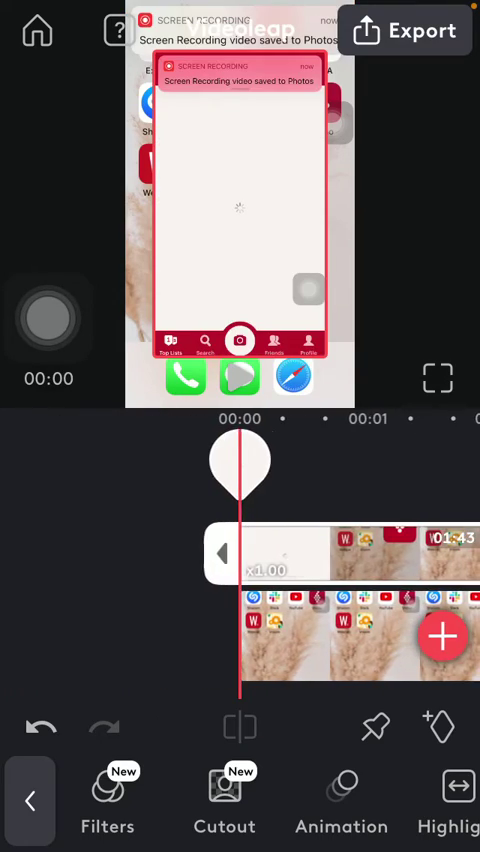
Shift the 01:43 overlay clip later on the timeline, dismiss the tip popup, and deselect it.
drag(300, 552, 460, 552)
click(240, 757)
drag(400, 620, 150, 620)
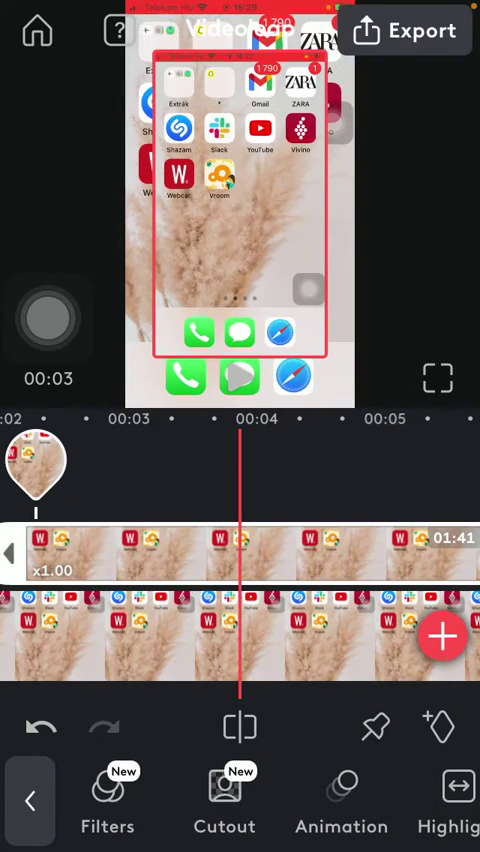
drag(240, 620, 295, 620)
drag(150, 552, 460, 552)
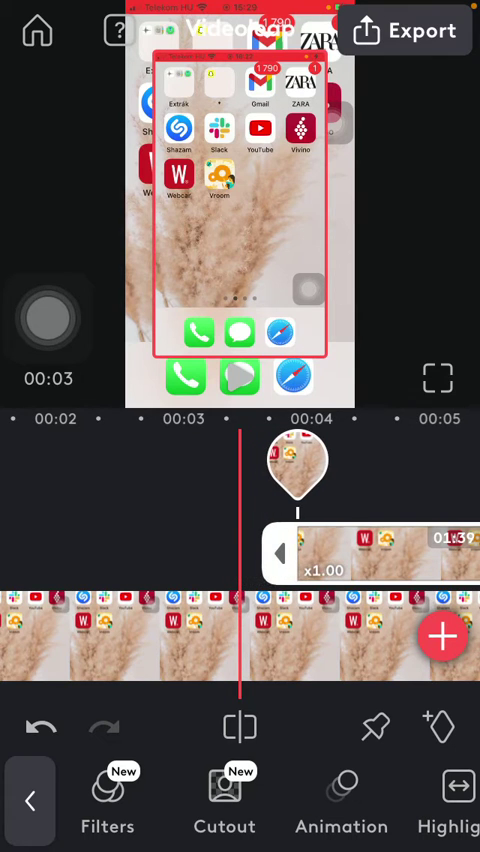
drag(430, 552, 460, 552)
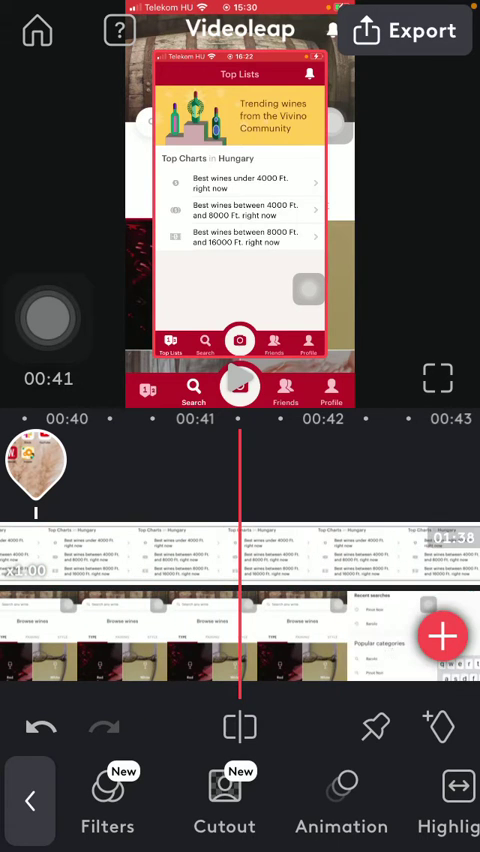
click(30, 800)
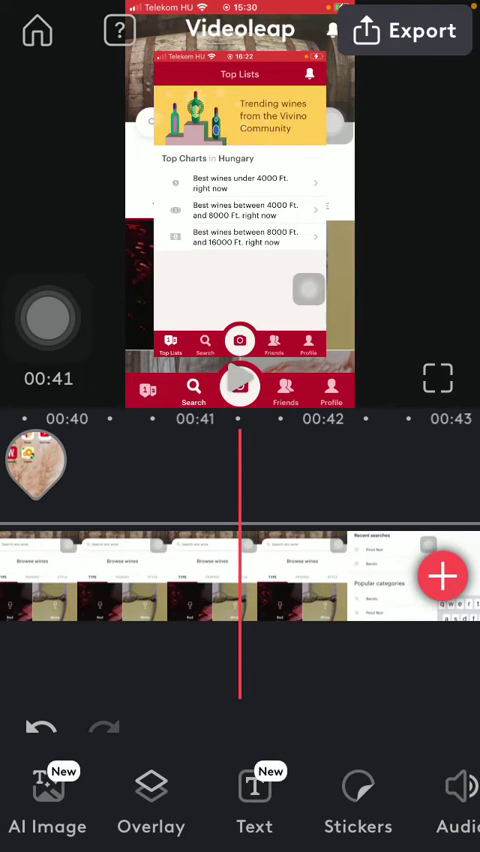